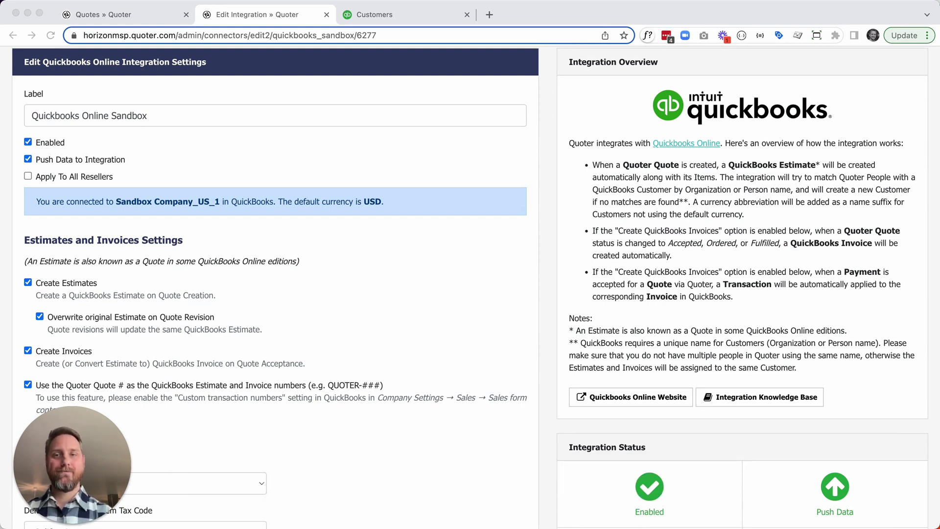
Return from the QuickBooks Online integration settings to Quoter's Quotes list.
{"action": "left_click", "coordinate": [86, 18]}
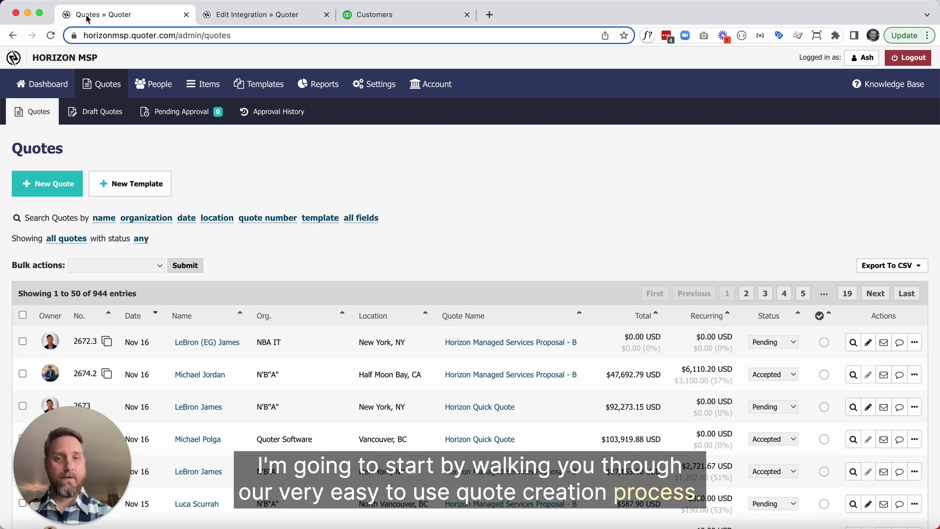
Create a new quote from the 'Horizon Managed Services Proposal - A' template.
{"action": "left_click", "coordinate": [57, 184]}
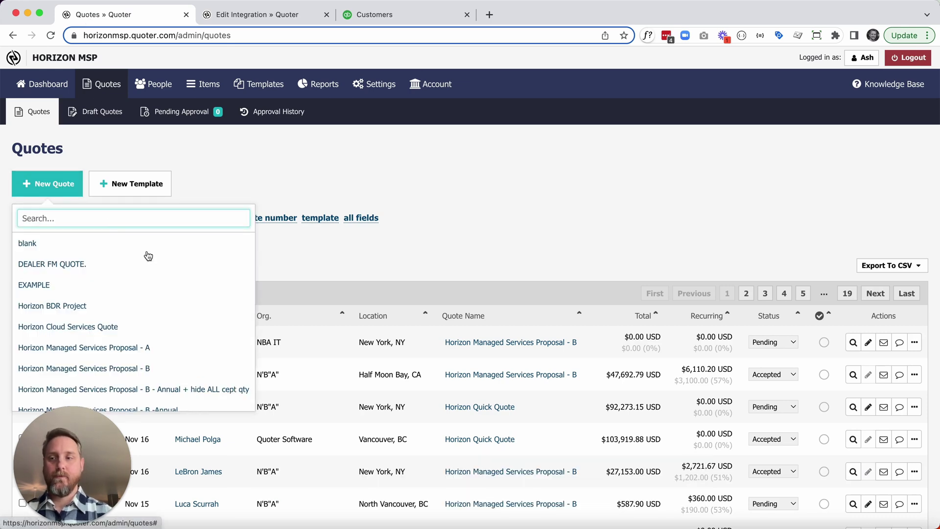
{"action": "scroll", "coordinate": [132, 310], "scroll_direction": "down", "scroll_amount": 1}
{"action": "left_click", "coordinate": [130, 327]}
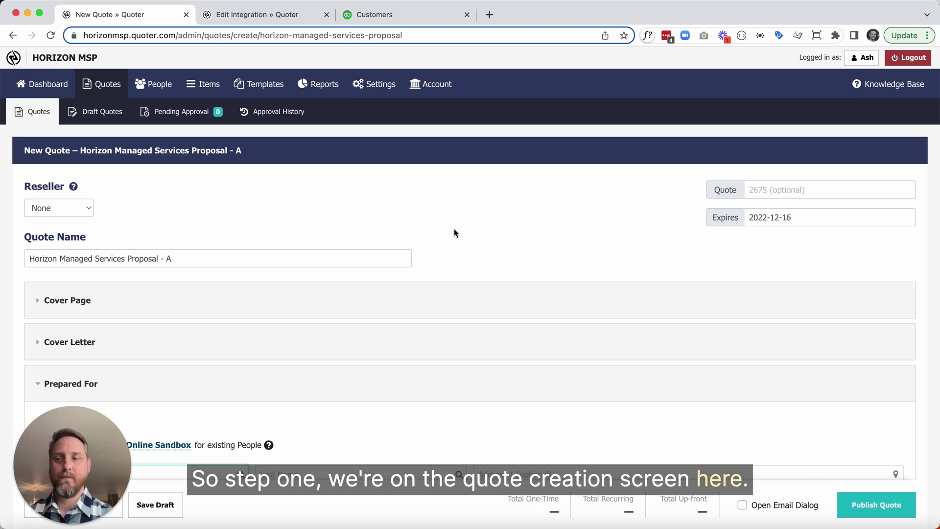
Scroll to Prepared For, then check the customer list in QuickBooks Online.
{"action": "scroll", "coordinate": [454, 228], "scroll_direction": "down", "scroll_amount": 3}
{"action": "scroll", "coordinate": [454, 233], "scroll_direction": "down", "scroll_amount": 2}
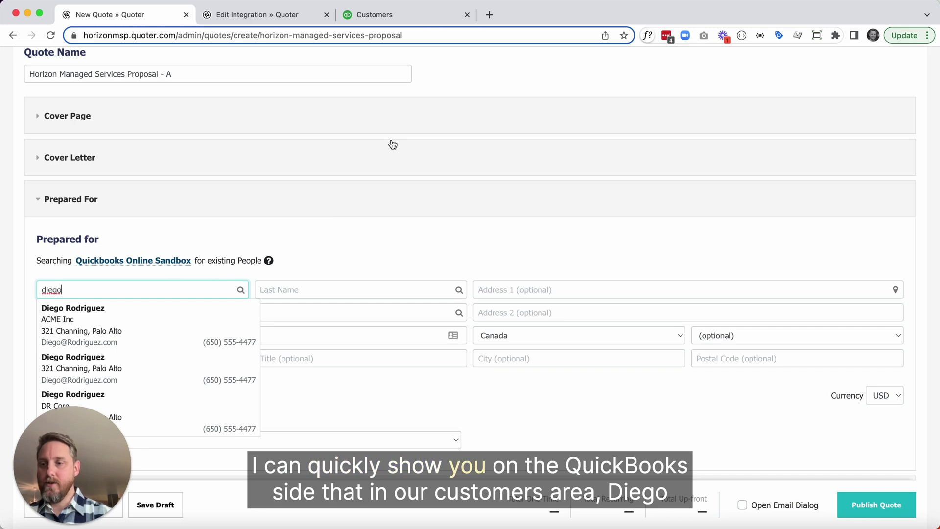
{"action": "left_click", "coordinate": [413, 10]}
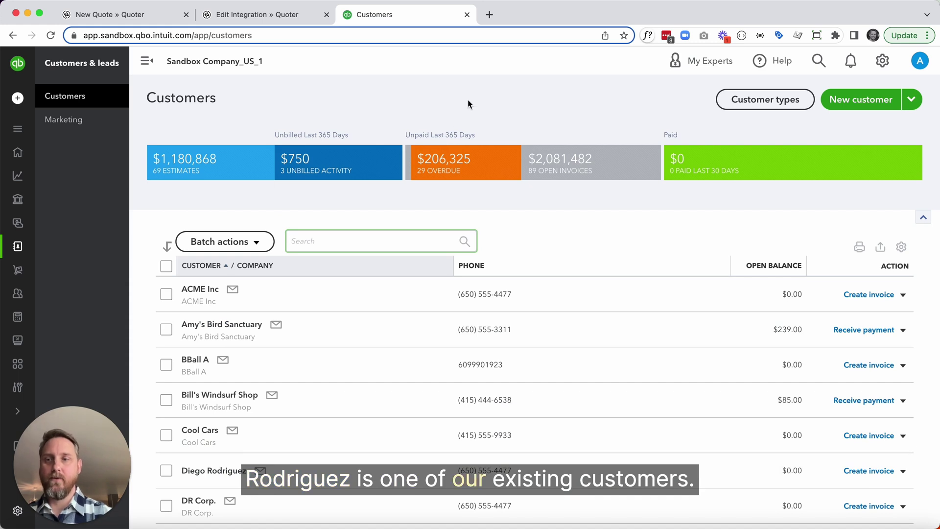
Go back to the new quote after confirming the customer exists in QuickBooks.
{"action": "left_click", "coordinate": [151, 14]}
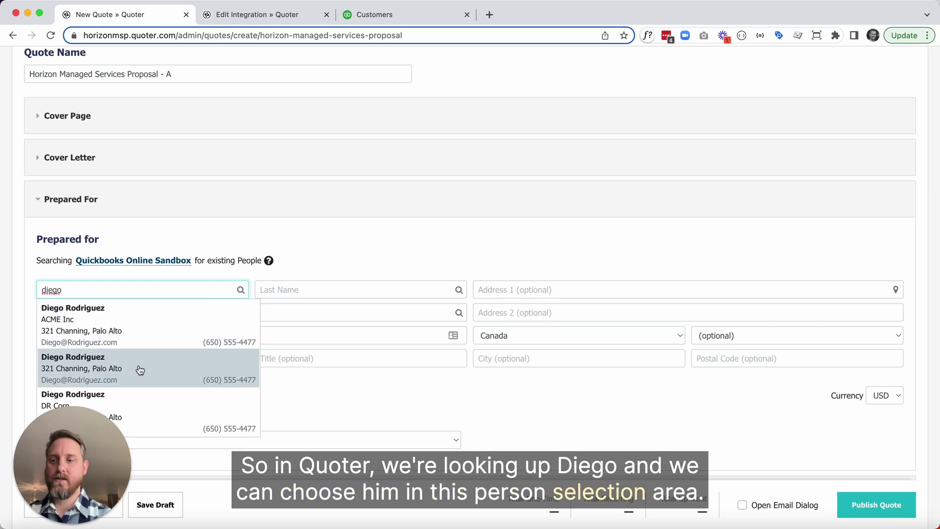
Fill Prepared For with the DR Corp. customer, set Lead Time to 1 week, and add a line item.
{"action": "left_click", "coordinate": [137, 396]}
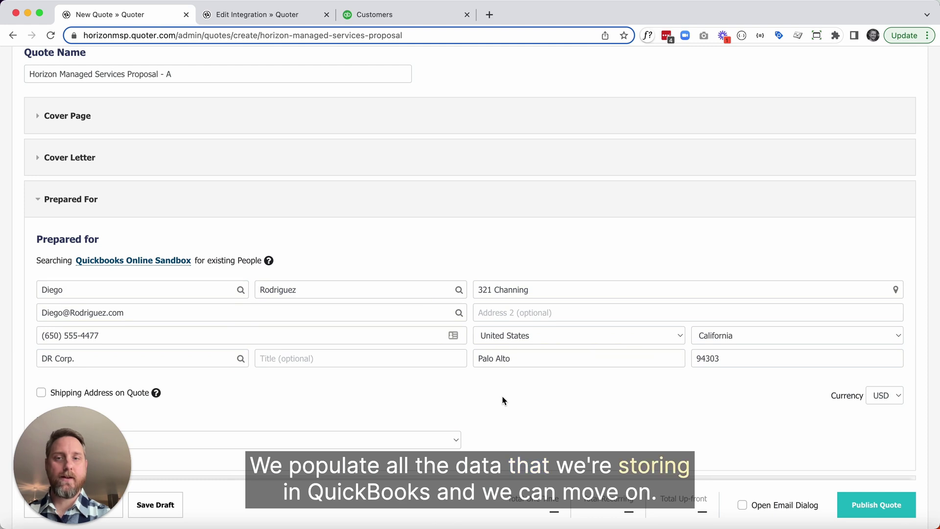
{"action": "scroll", "coordinate": [504, 401], "scroll_direction": "down", "scroll_amount": 5}
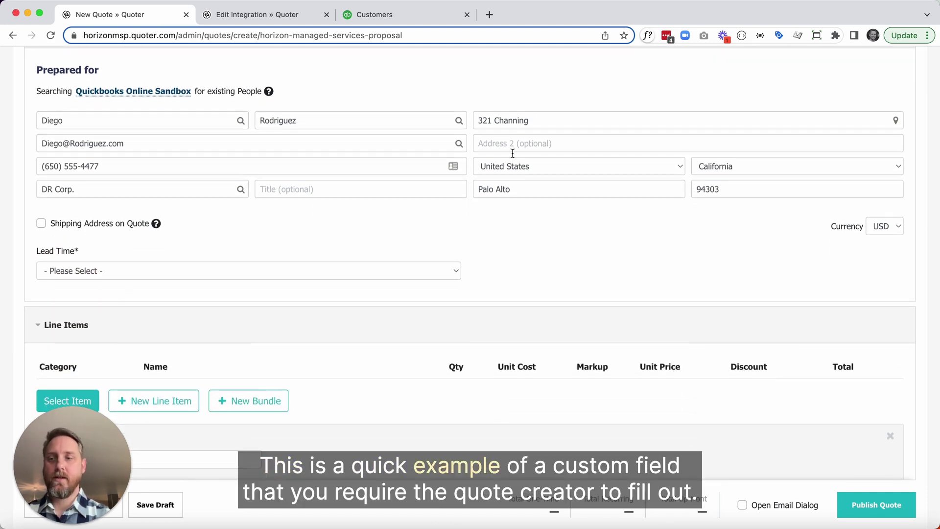
{"action": "left_click", "coordinate": [455, 273]}
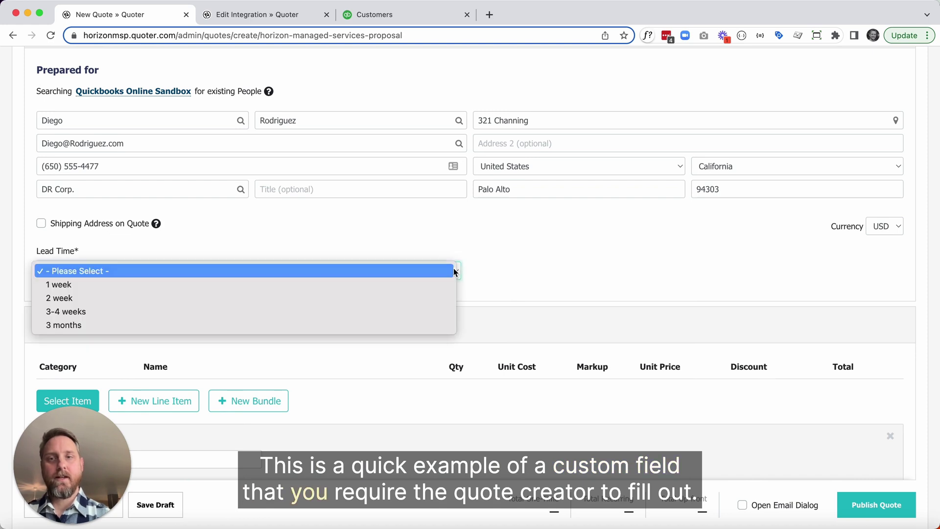
{"action": "left_click", "coordinate": [418, 284]}
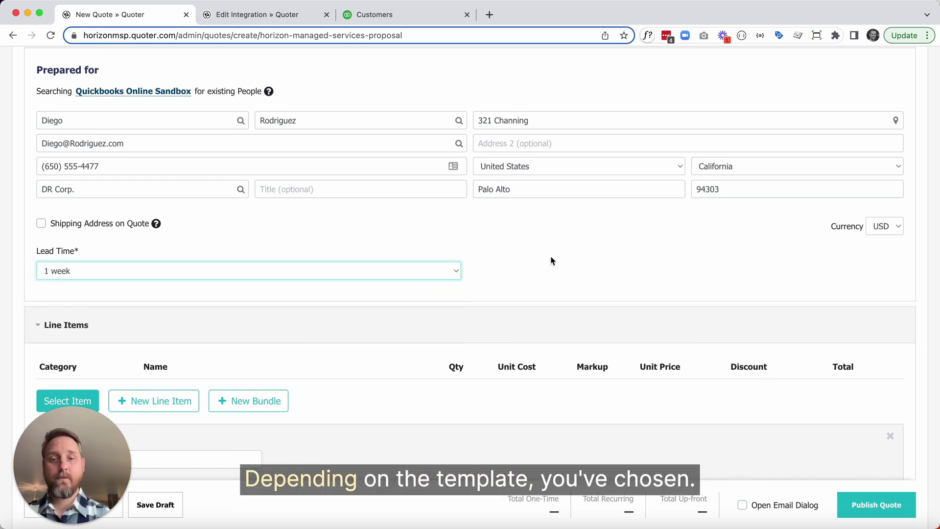
{"action": "scroll", "coordinate": [551, 261], "scroll_direction": "down", "scroll_amount": 4}
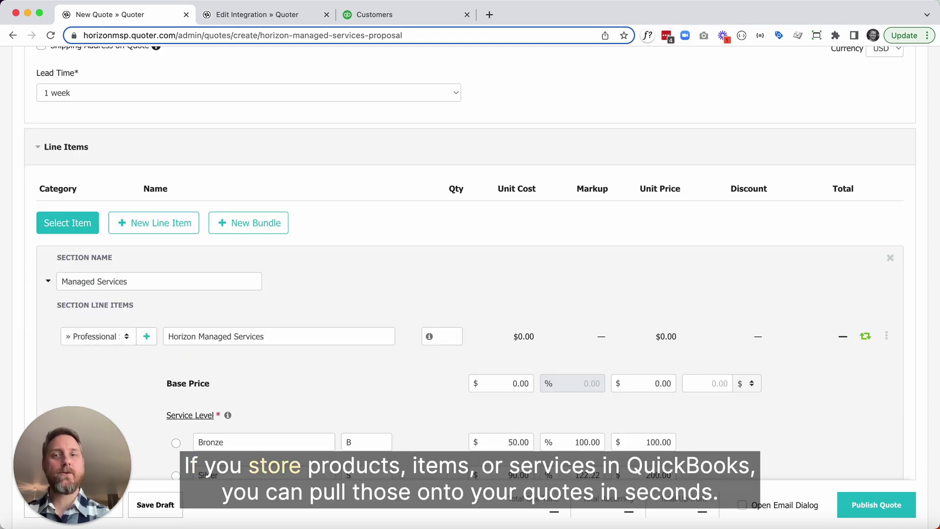
{"action": "left_click", "coordinate": [57, 222]}
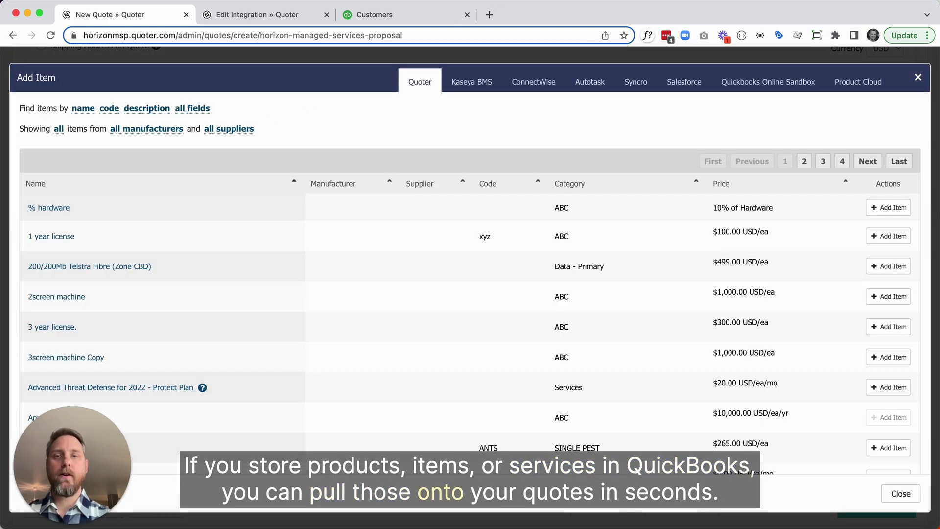
Search the Quickbooks Online Sandbox item catalog for '1 year'.
{"action": "left_click", "coordinate": [781, 83]}
{"action": "left_click", "coordinate": [522, 151]}
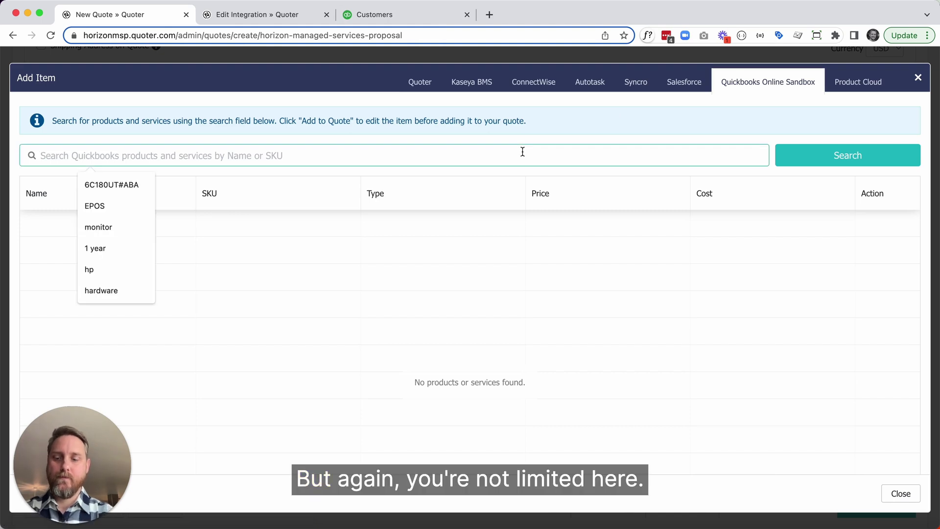
{"action": "type", "text": "1 year"}
{"action": "key", "text": "Return"}
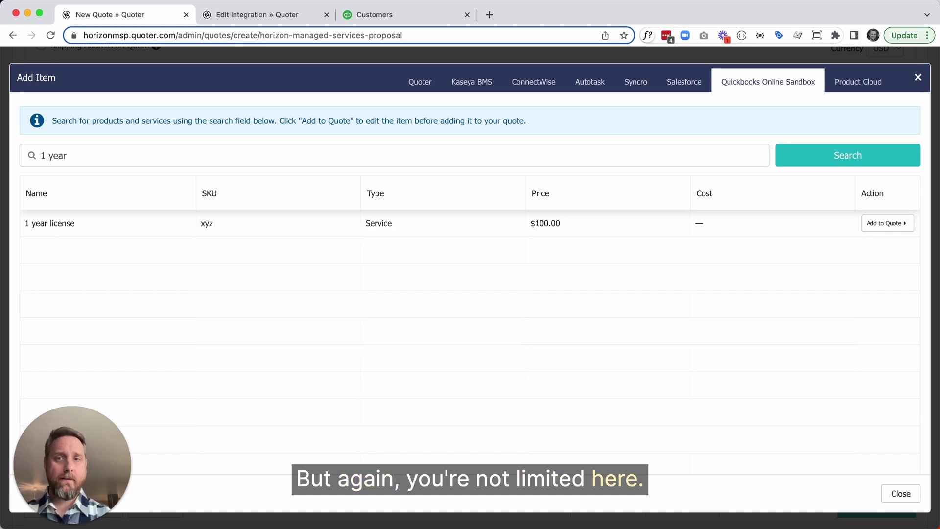
Search the Product Cloud catalog for 'monitor', then close the item picker without adding anything.
{"action": "left_click", "coordinate": [870, 82]}
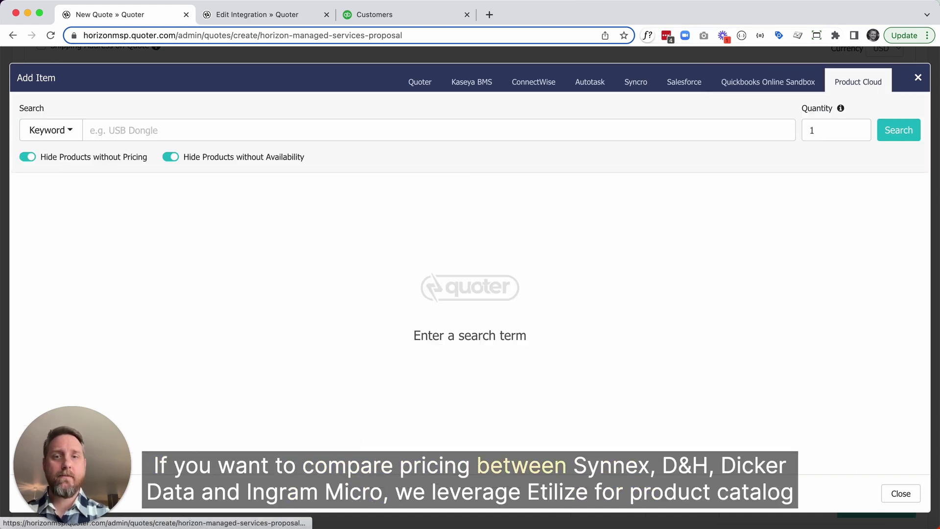
{"action": "left_click", "coordinate": [359, 133]}
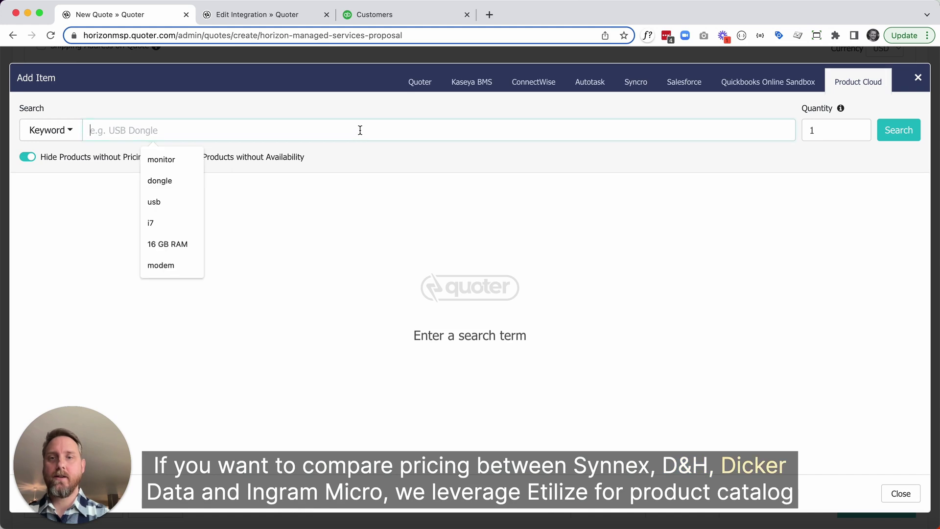
{"action": "type", "text": "moni"}
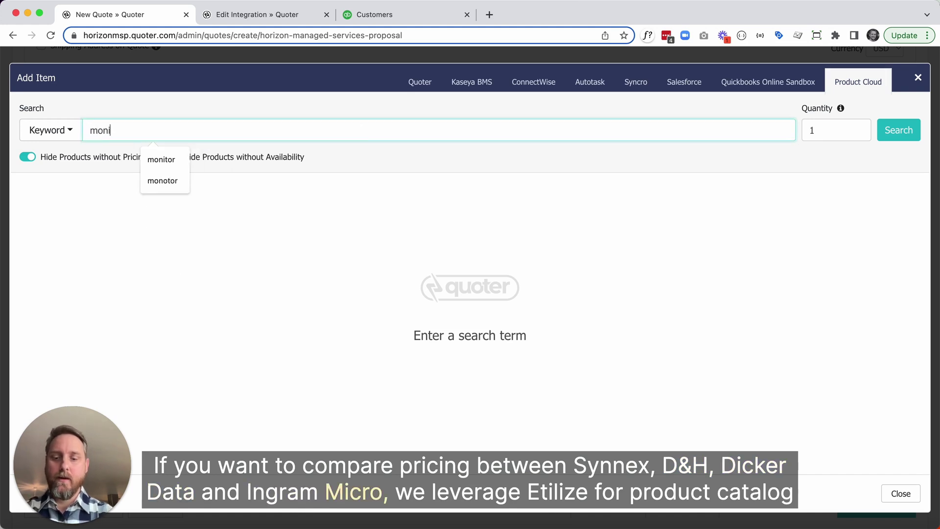
{"action": "type", "text": "tor"}
{"action": "key", "text": "Return"}
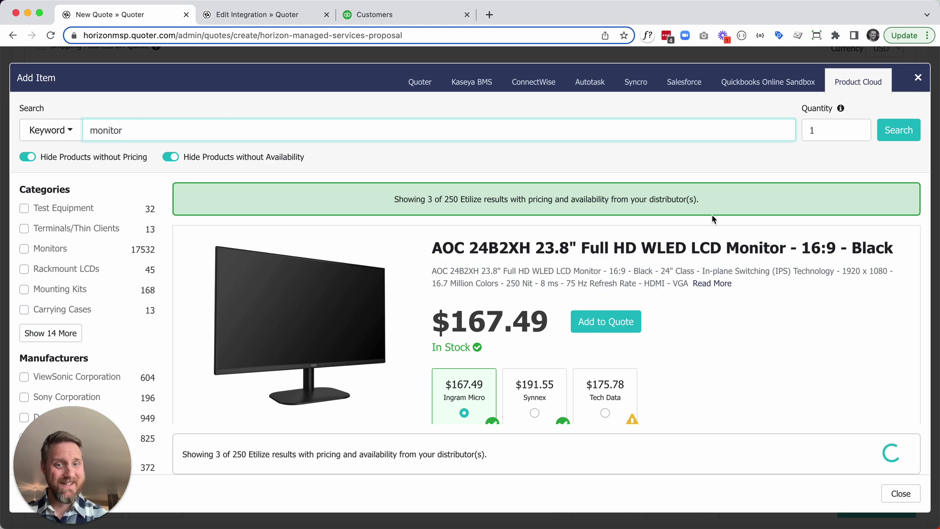
{"action": "scroll", "coordinate": [712, 215], "scroll_direction": "down", "scroll_amount": 8}
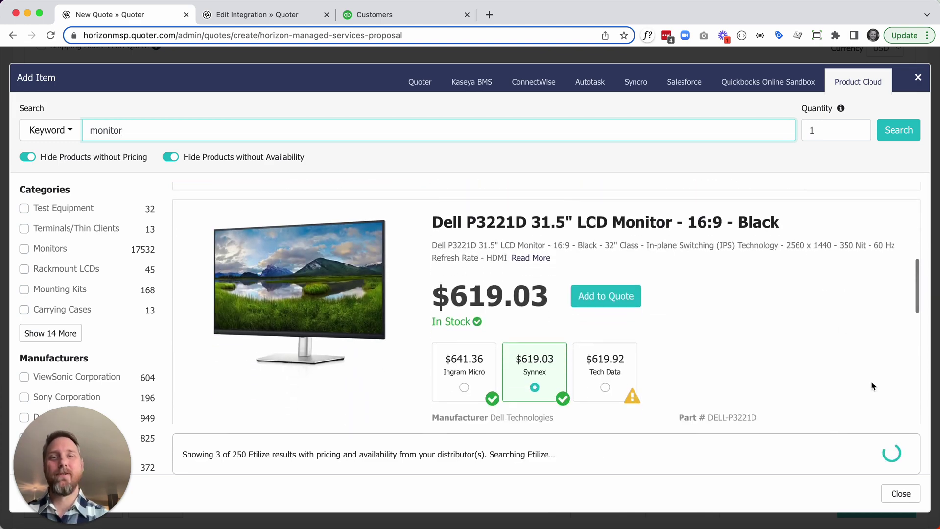
{"action": "left_click", "coordinate": [899, 493]}
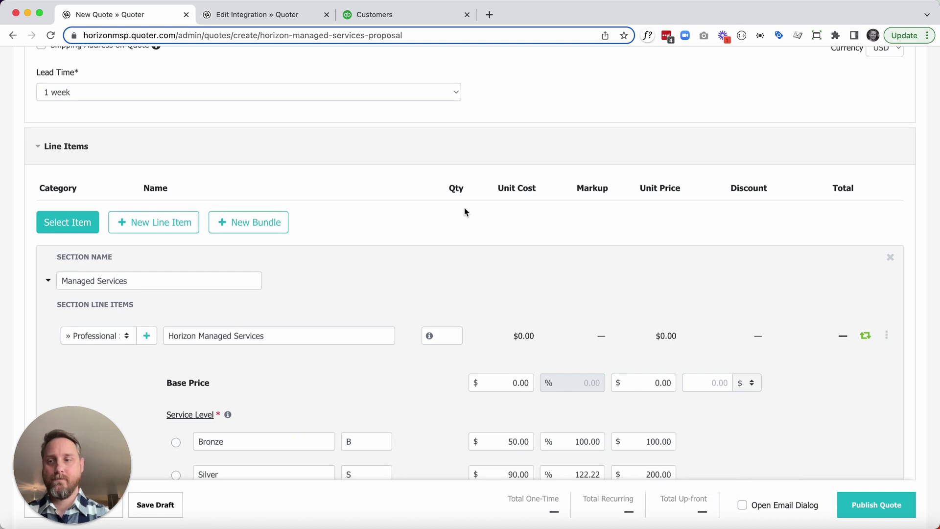
Add the 24/7 Support add-on to the Bronze level in Line Items.
{"action": "scroll", "coordinate": [245, 132], "scroll_direction": "down", "scroll_amount": 7}
{"action": "left_click", "coordinate": [177, 227]}
{"action": "scroll", "coordinate": [171, 378], "scroll_direction": "down", "scroll_amount": 3}
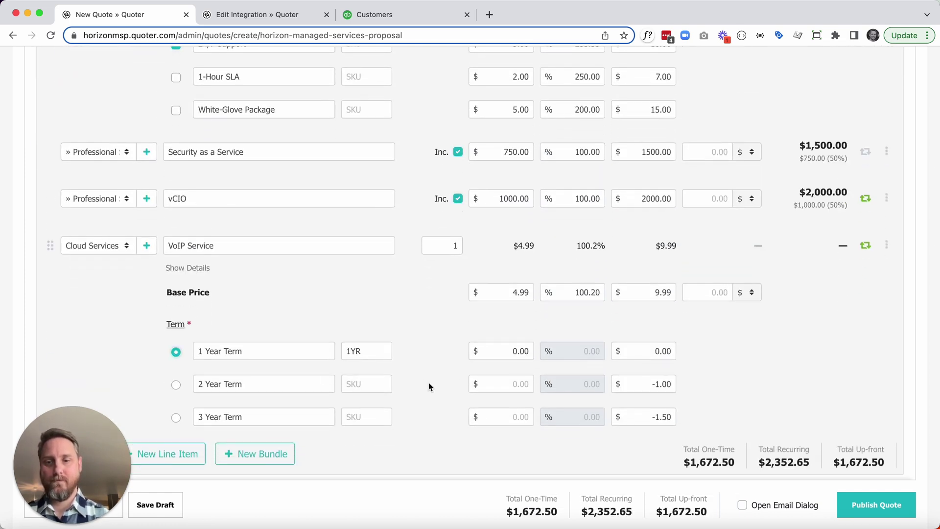
{"action": "scroll", "coordinate": [440, 382], "scroll_direction": "down", "scroll_amount": 10}
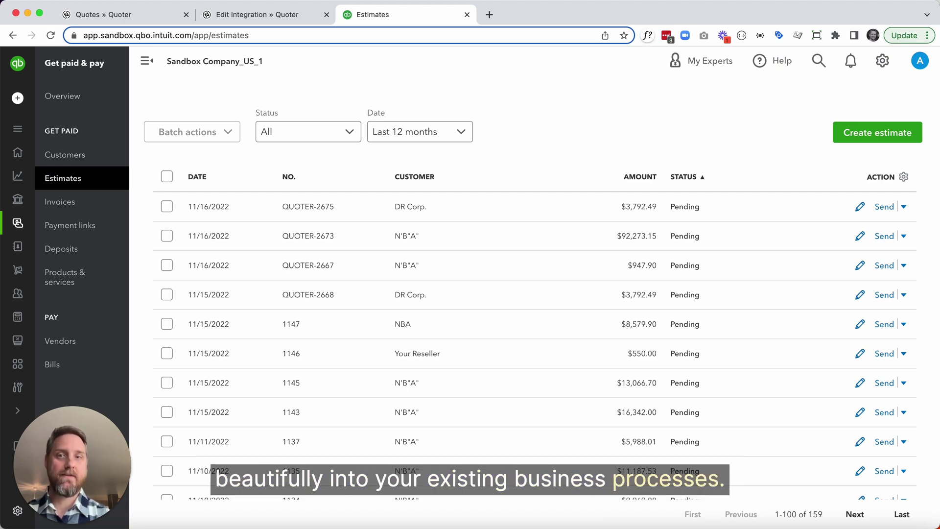
Open the synced estimate's details and expand its full products and services list.
{"action": "left_click", "coordinate": [776, 196]}
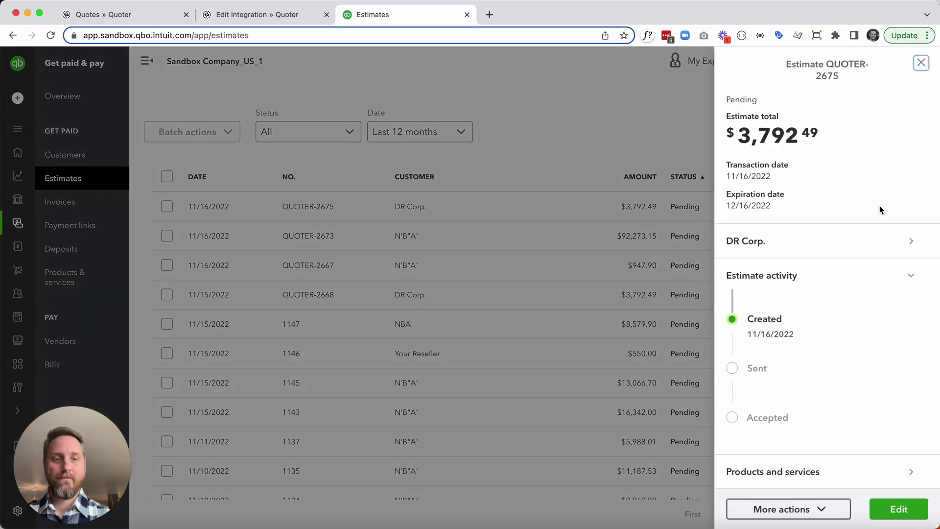
{"action": "left_click", "coordinate": [802, 480]}
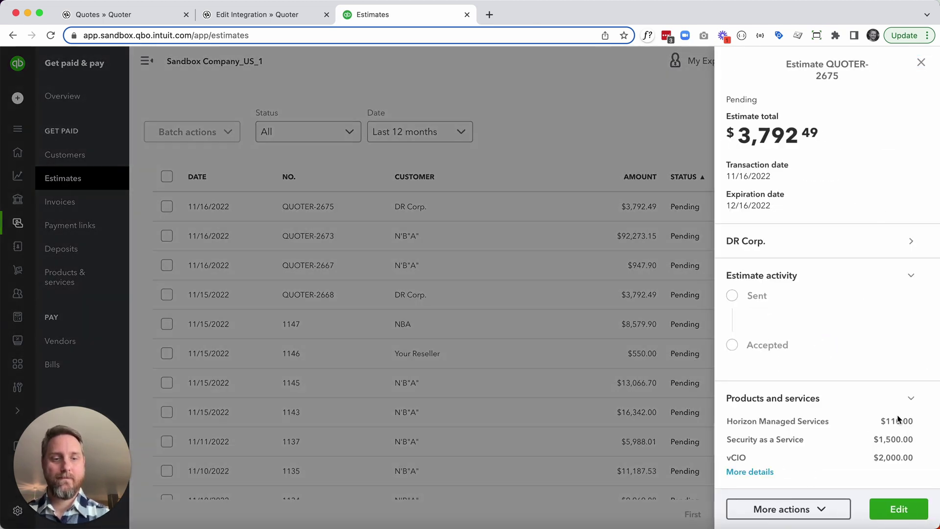
{"action": "left_click", "coordinate": [752, 471]}
{"action": "scroll", "coordinate": [841, 438], "scroll_direction": "down", "scroll_amount": 5}
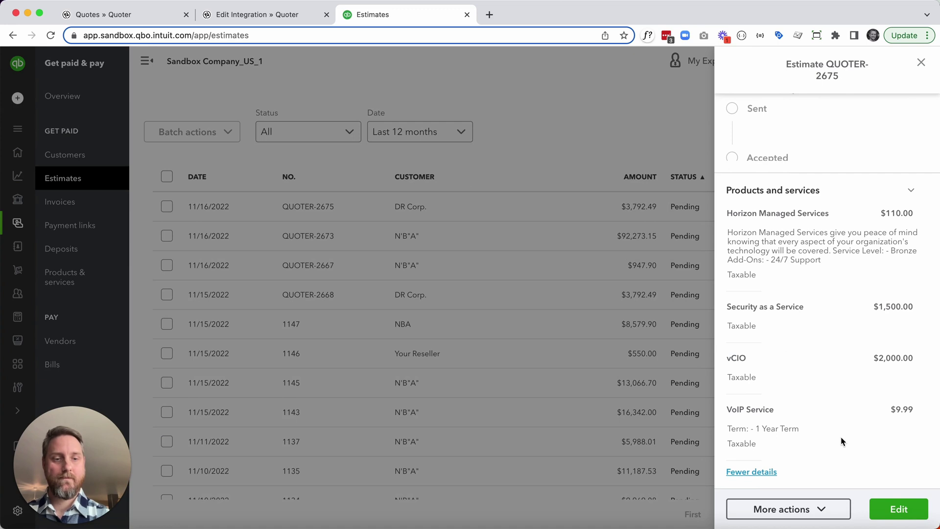